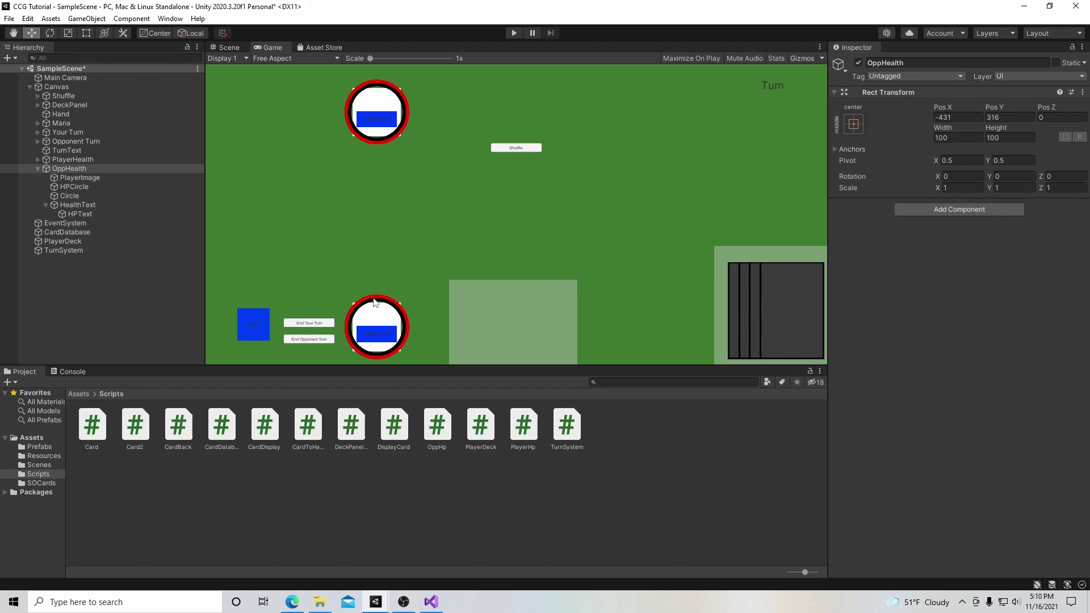
Run the game and drag the opponent HPCircle's Fill Amount slider to partly empty the ring.
left_click(514, 33)
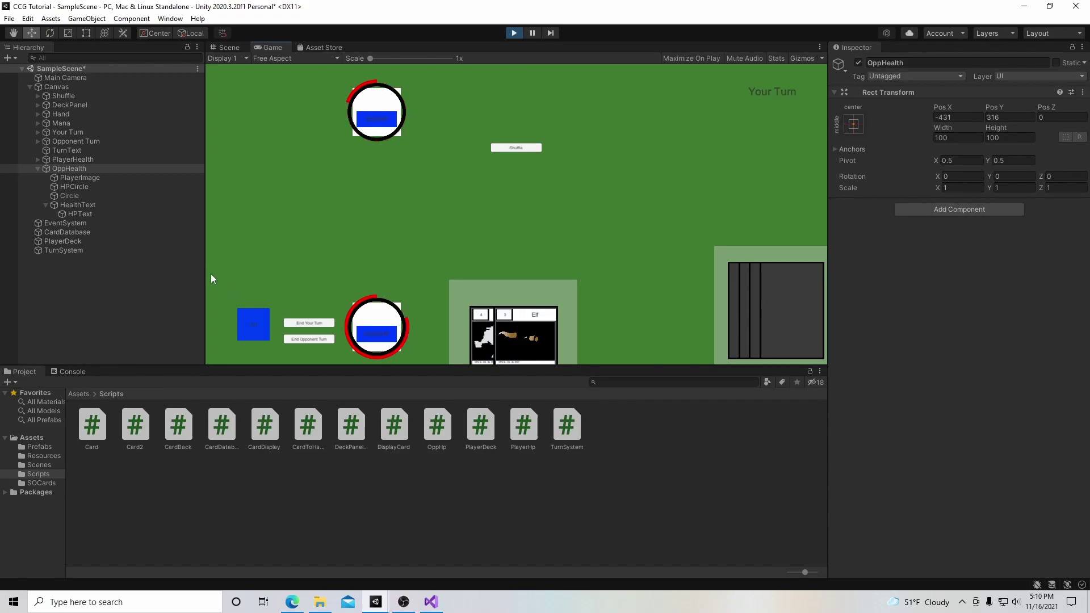
left_click(114, 185)
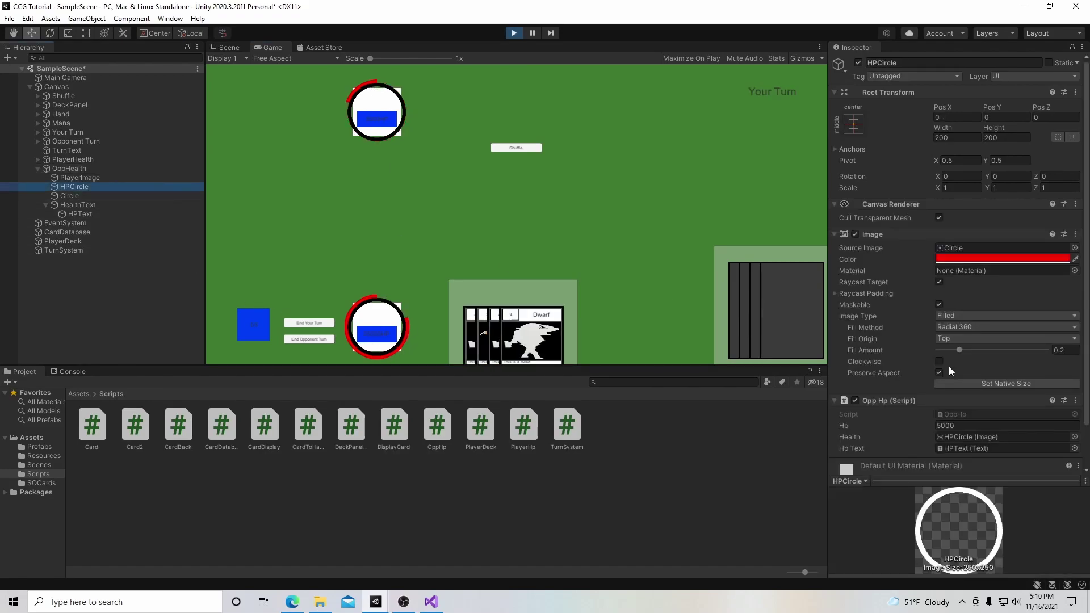
left_click(958, 350)
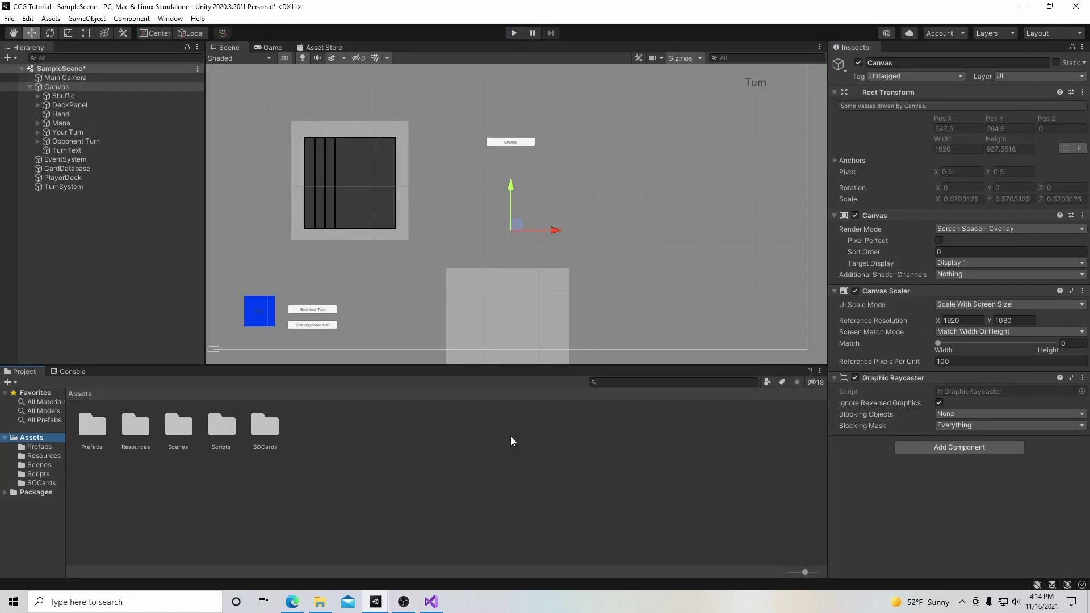
left_click(292, 602)
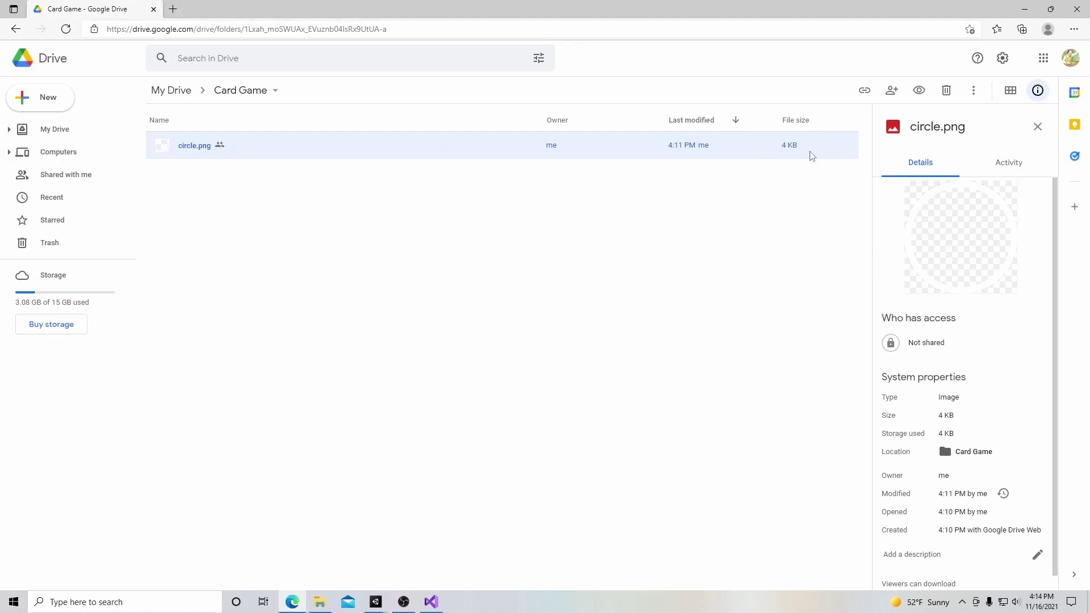
left_click(377, 603)
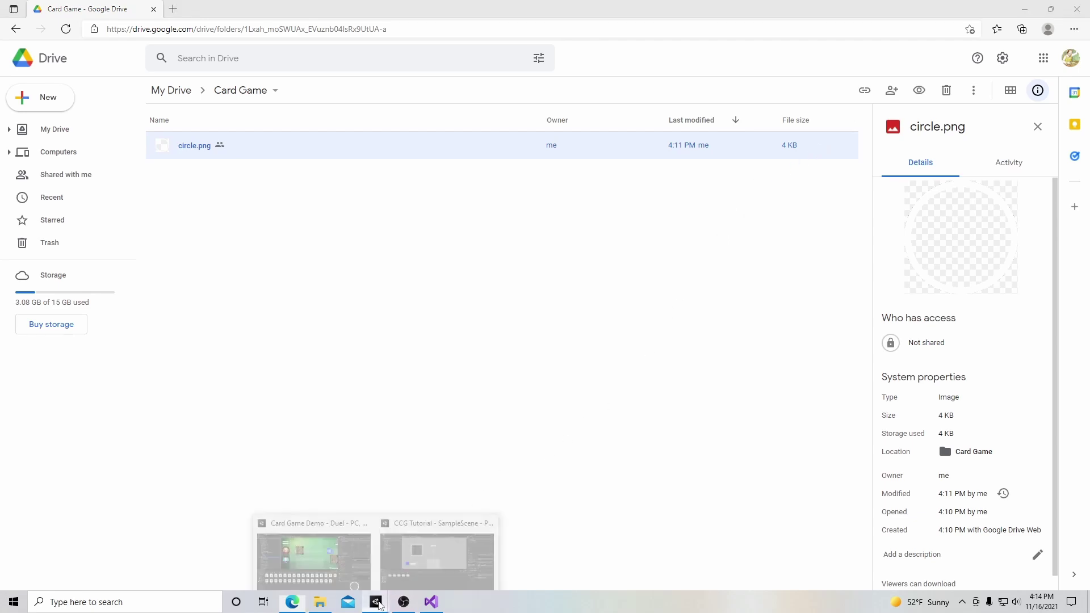
left_click(438, 559)
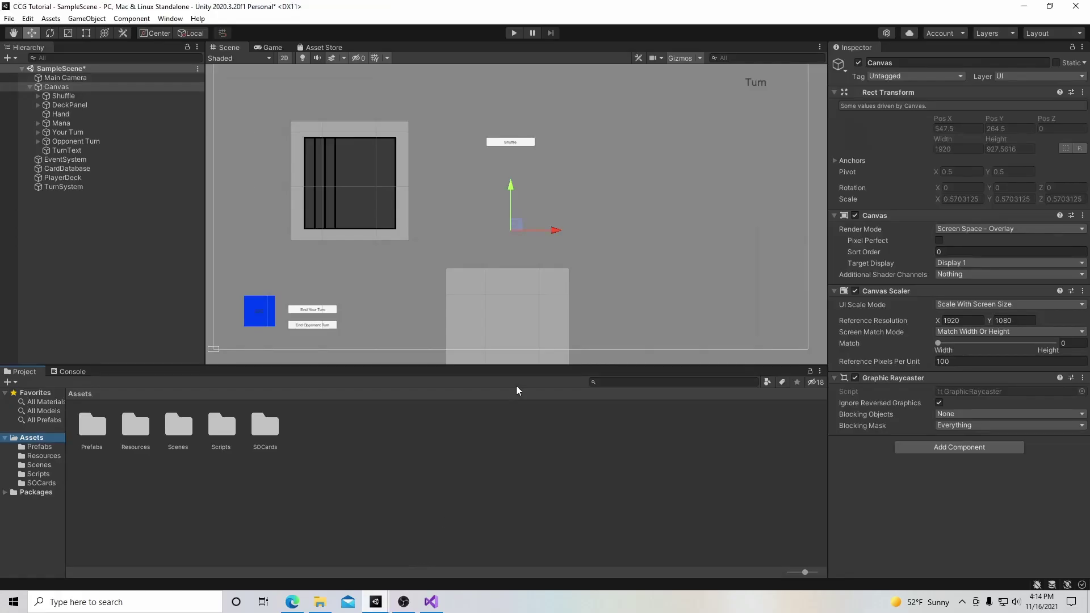
Drag the Circle image from the Desktop folder into Unity's Assets/Resources folder.
left_click(322, 609)
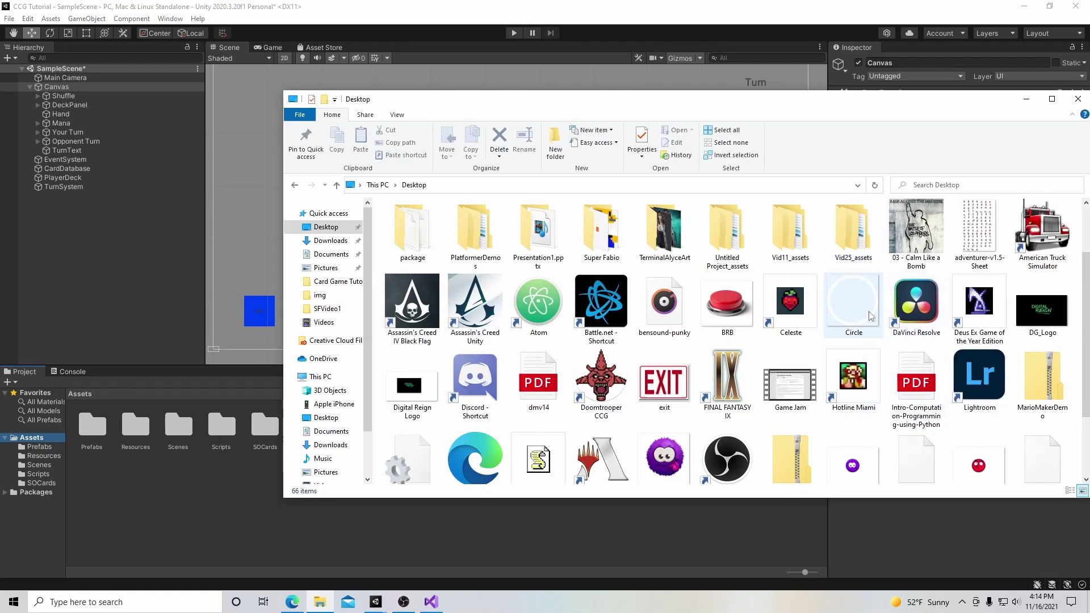
left_click(35, 457)
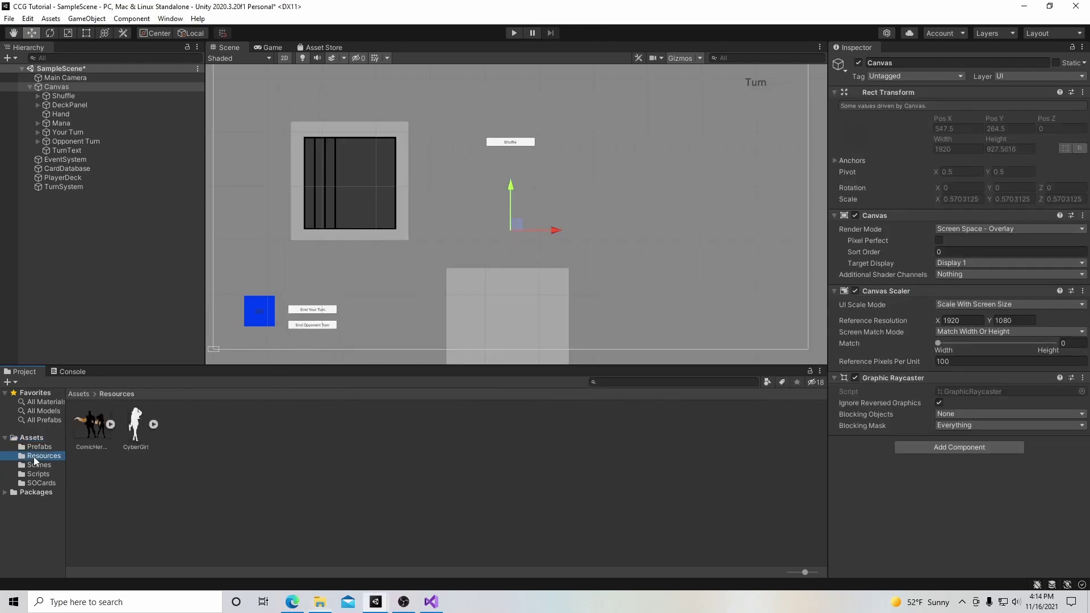
left_click(320, 602)
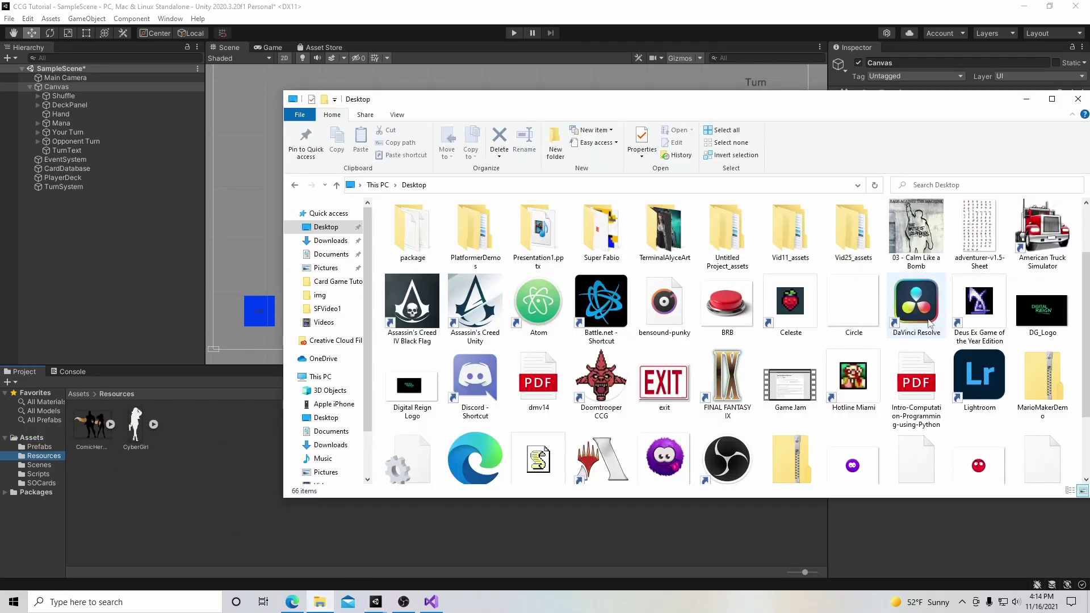
left_click_drag(853, 301, 182, 434)
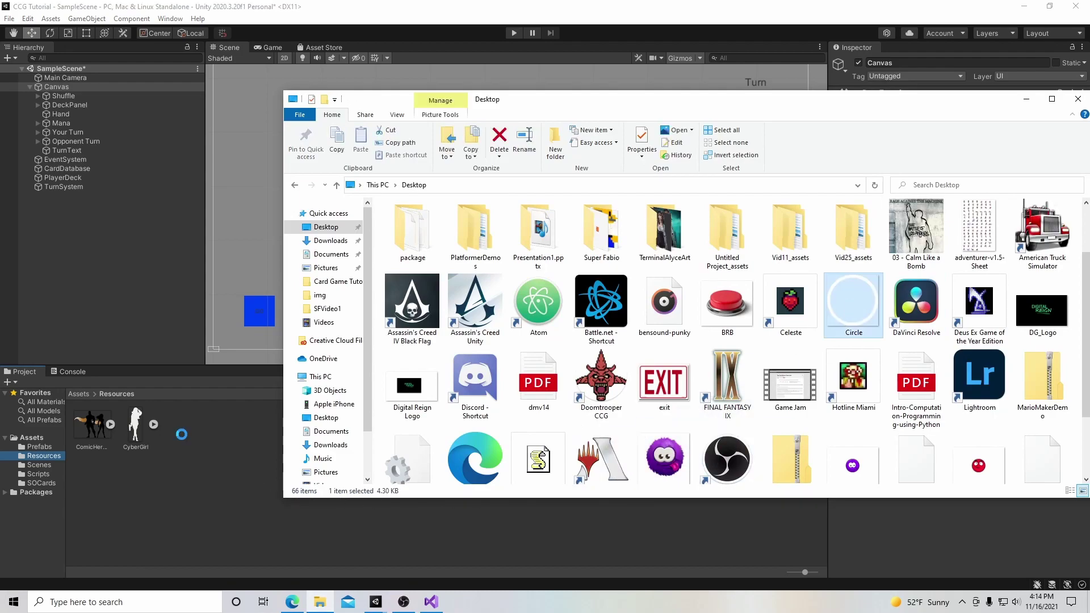
left_click(1027, 102)
Expand the imported Circle asset to reveal its sprite.
left_click(90, 429)
left_click(111, 425)
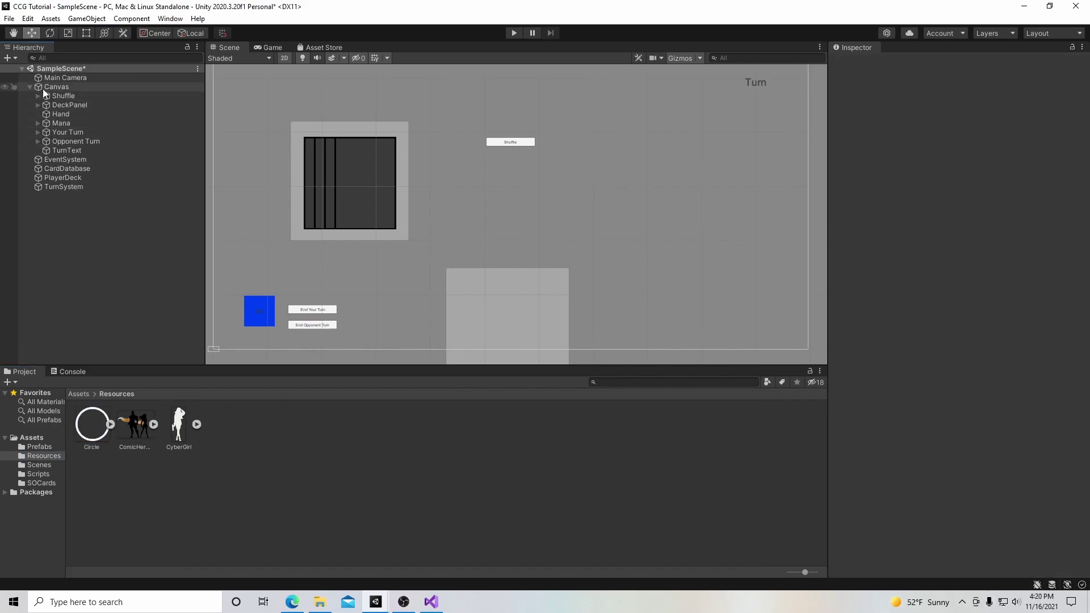
left_click(54, 86)
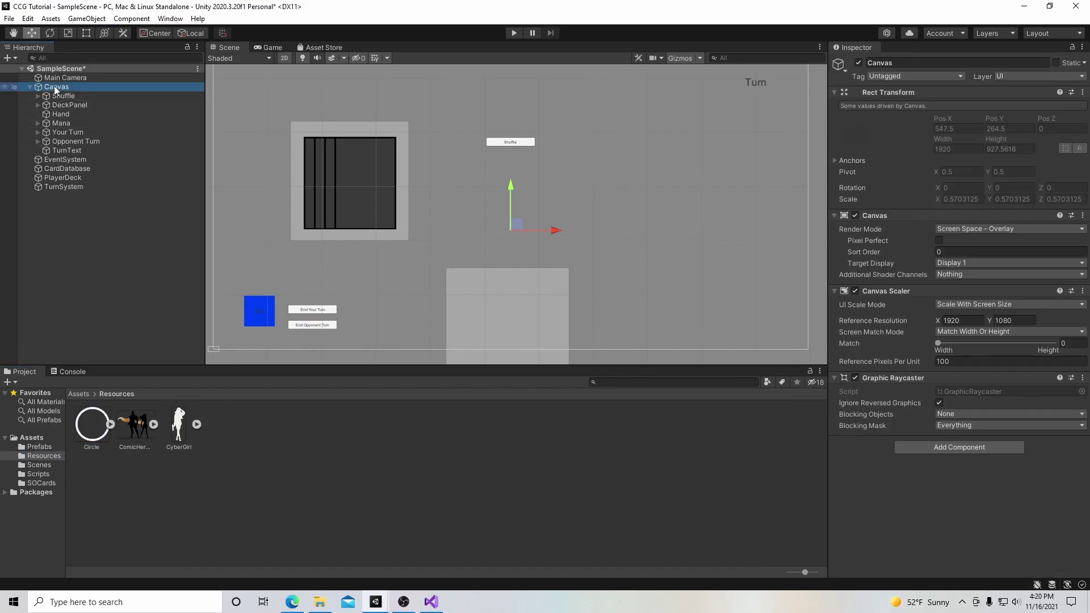
Create an empty child of the Canvas named PlayerHealth.
right_click(54, 86)
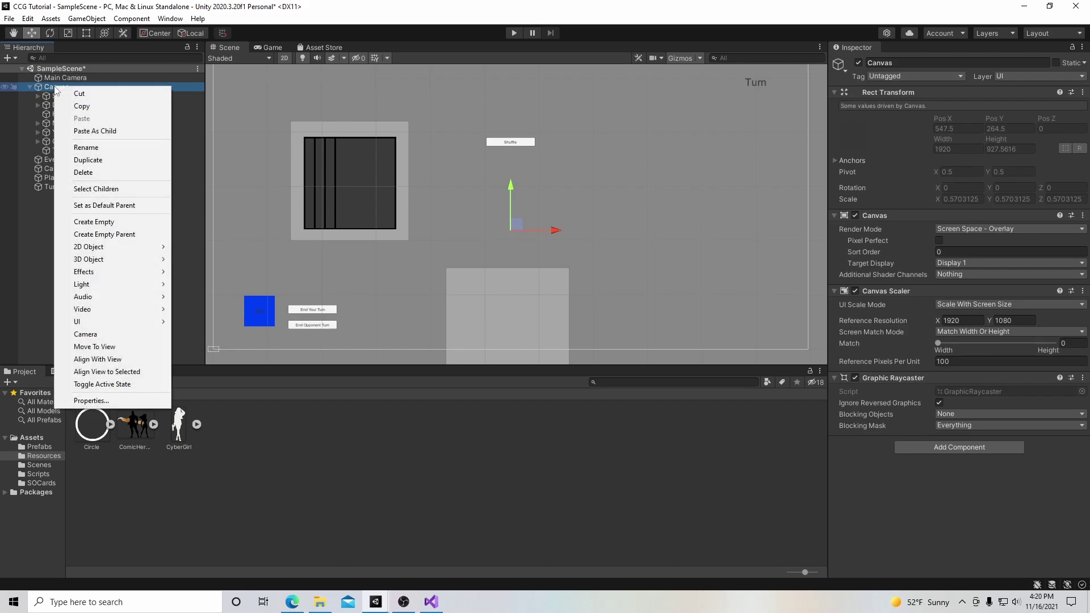
left_click(126, 221)
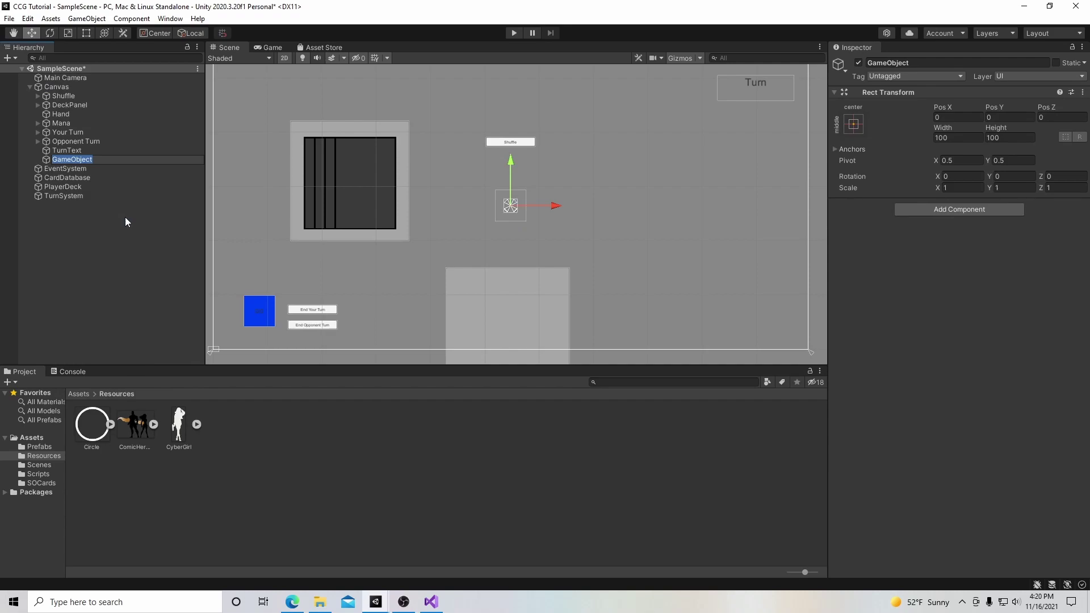
type("PlayerHealth")
key("Return")
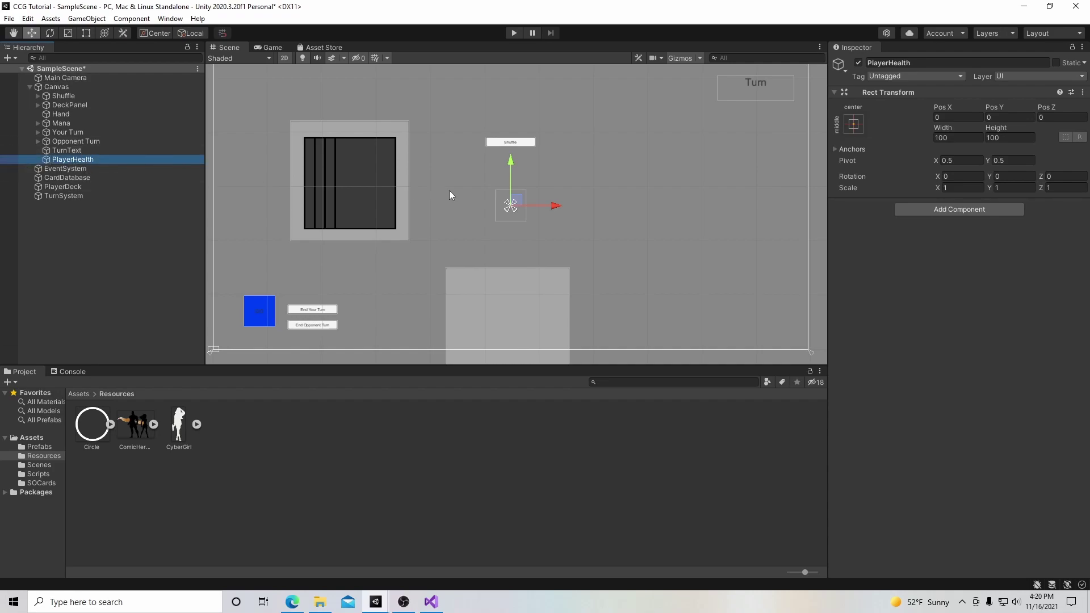
Add a UI Image named PlayerImage inside PlayerHealth.
right_click(76, 157)
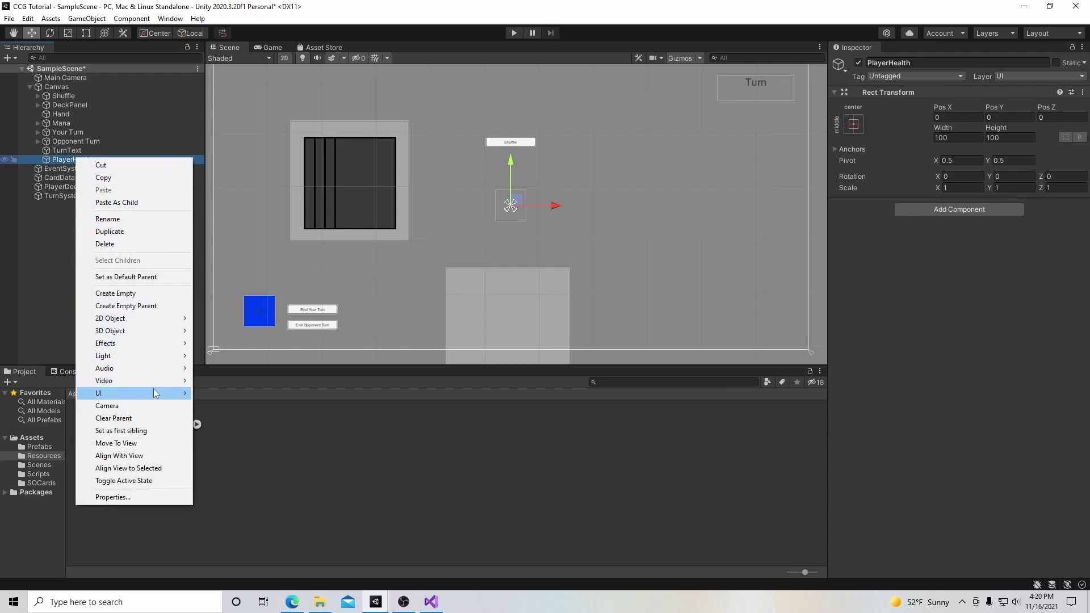
mouse_move(155, 391)
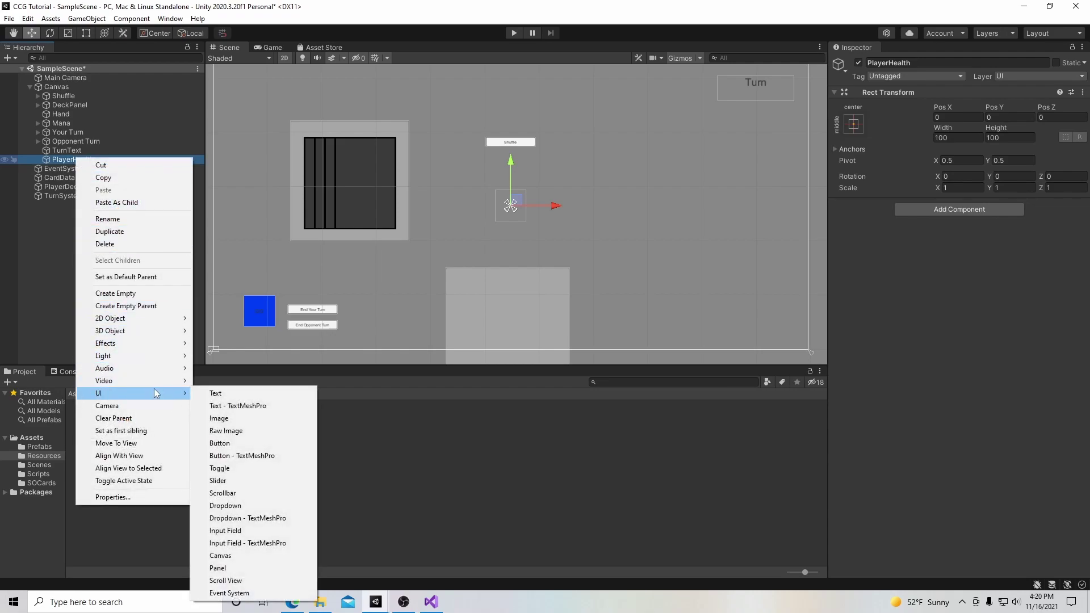
left_click(238, 419)
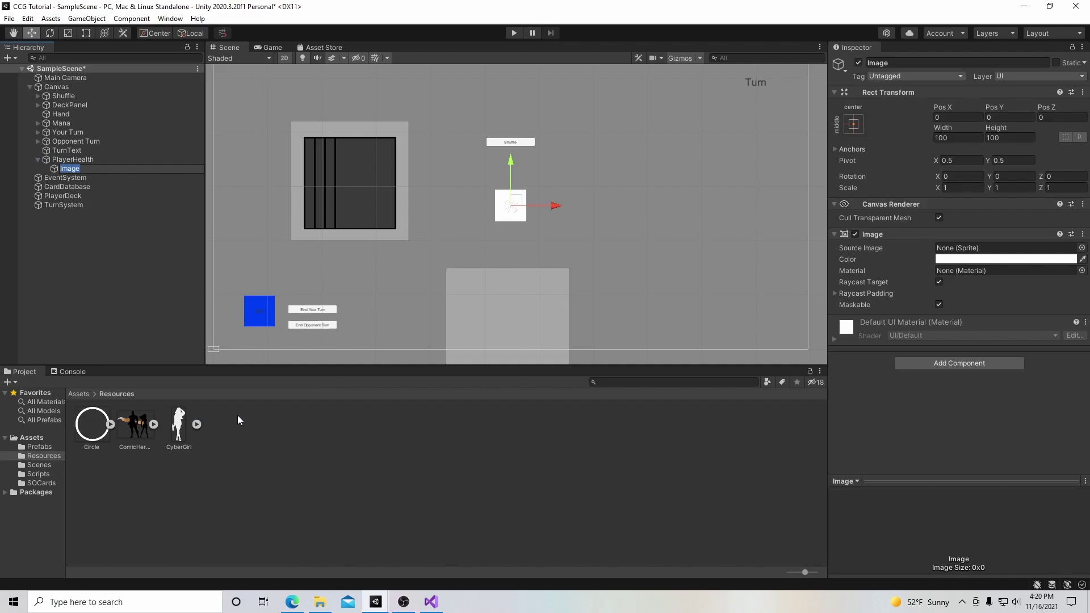
type("PlayerImage")
key("Return")
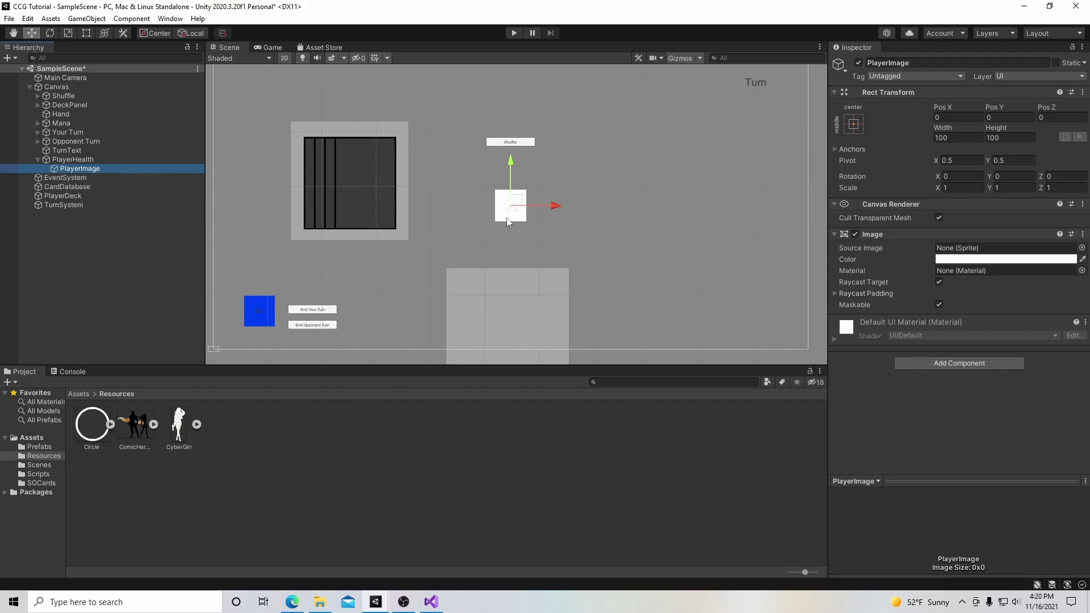
left_click(83, 160)
Add a UI Image named HPCircle under PlayerHealth.
right_click(83, 163)
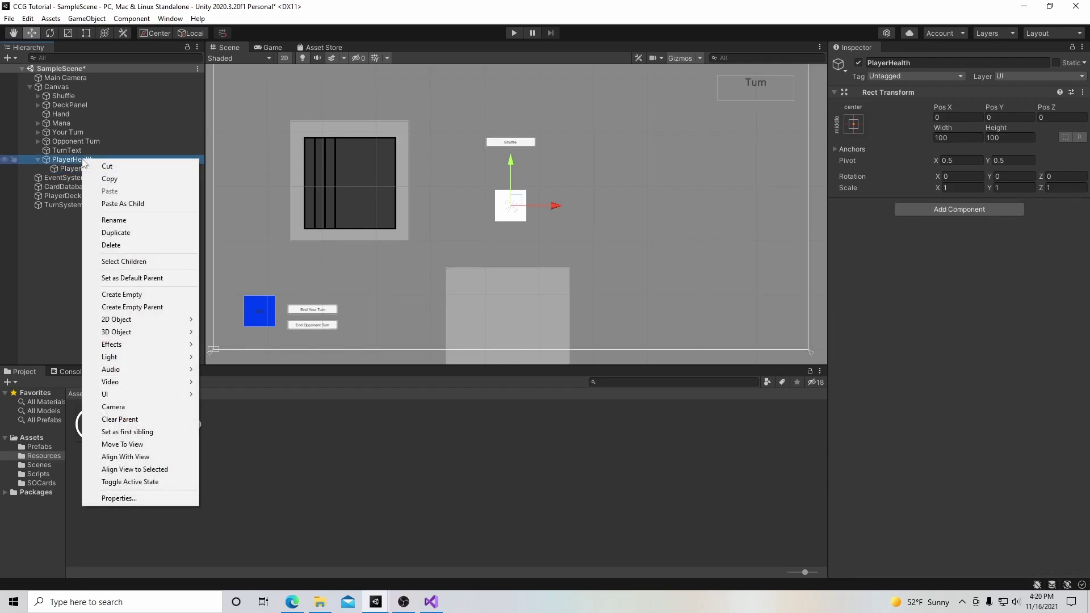
mouse_move(189, 396)
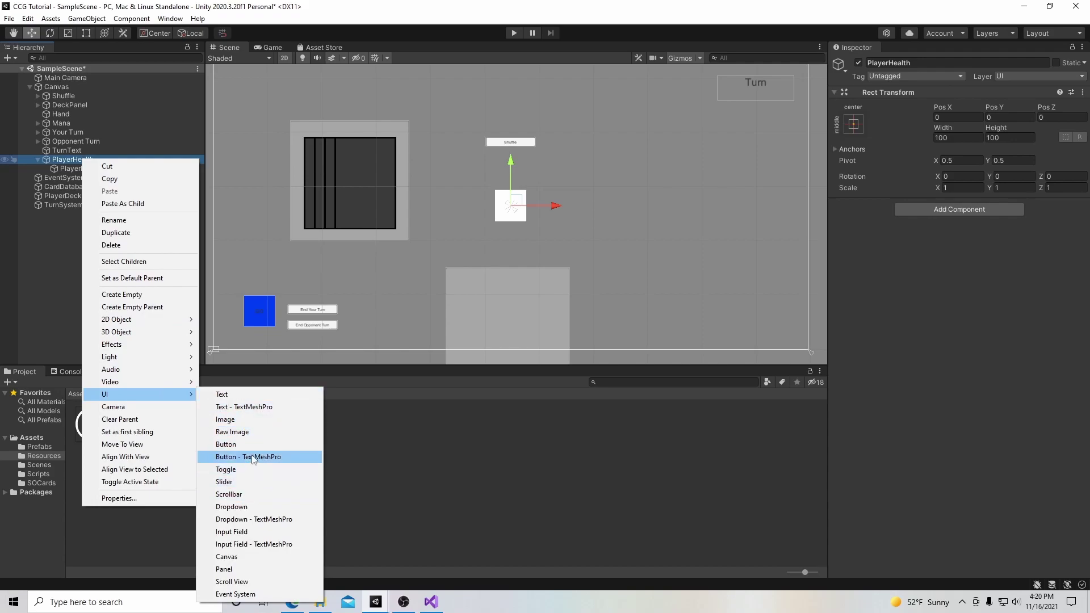
left_click(258, 421)
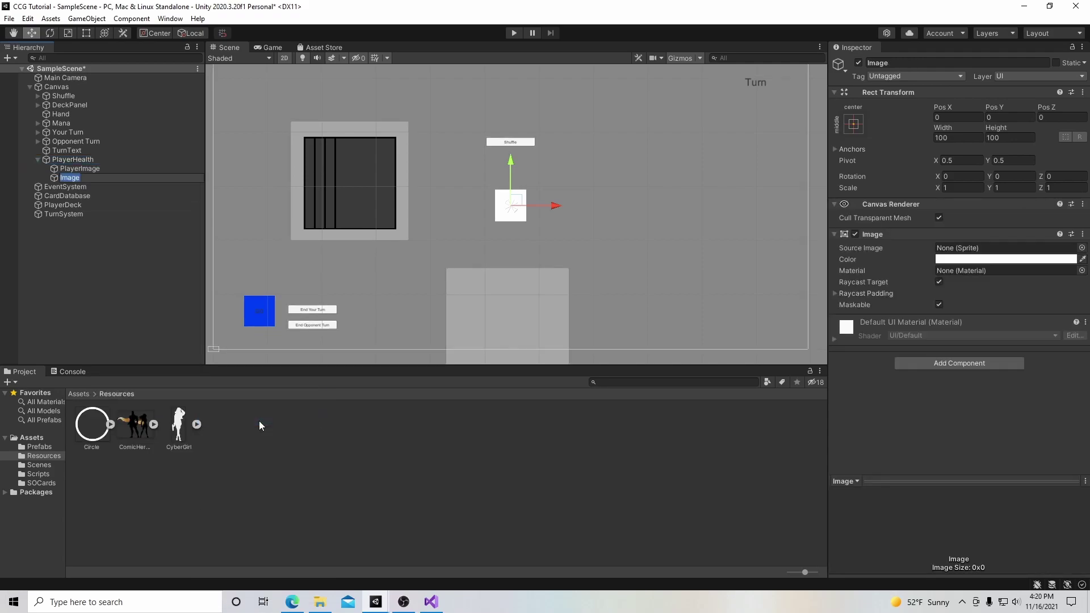
type("Player")
type("Hea")
key("BackSpace")
key("BackSpace")
key("BackSpace")
key("BackSpace")
key("BackSpace")
key("BackSpace")
type("HPCircle")
key("Return")
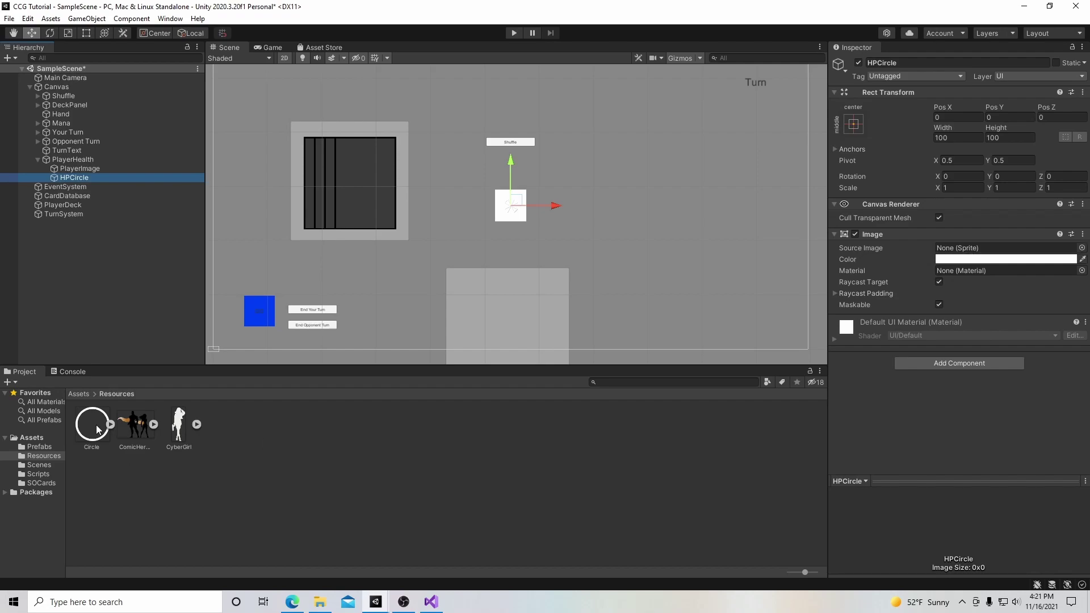
Give HPCircle the Circle sprite, a 200×200 size and red colour, then duplicate it.
left_click_drag(98, 430, 1014, 251)
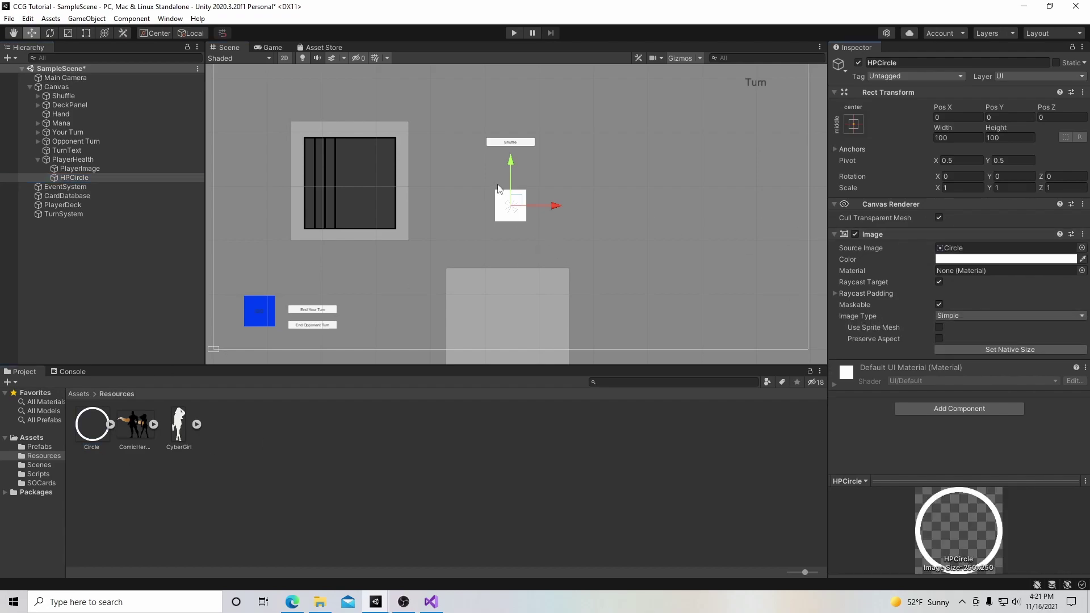
left_click(936, 138)
type("200")
key("Tab")
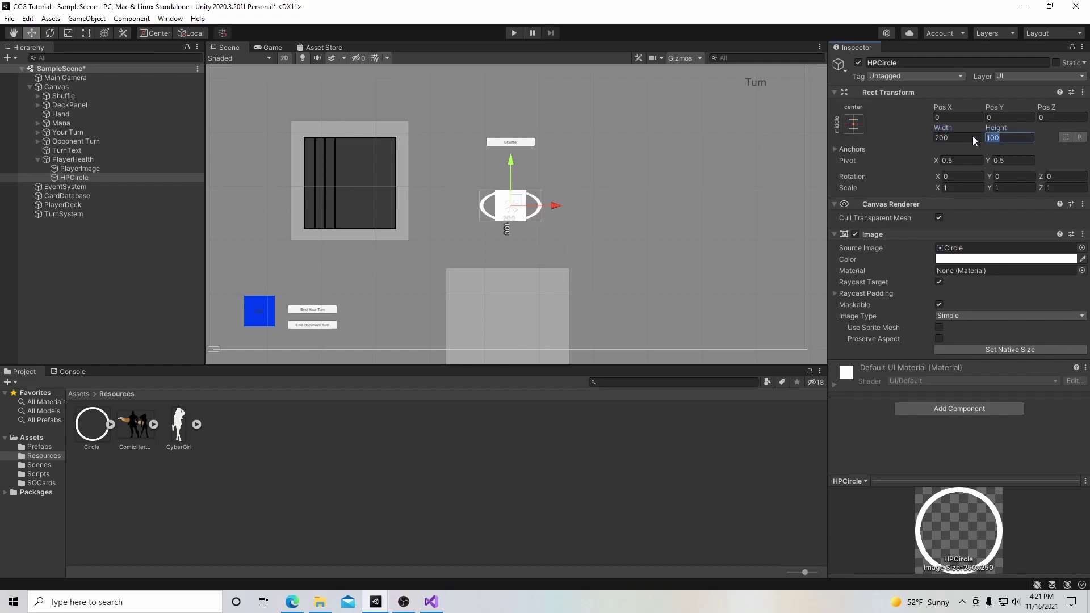
type("200")
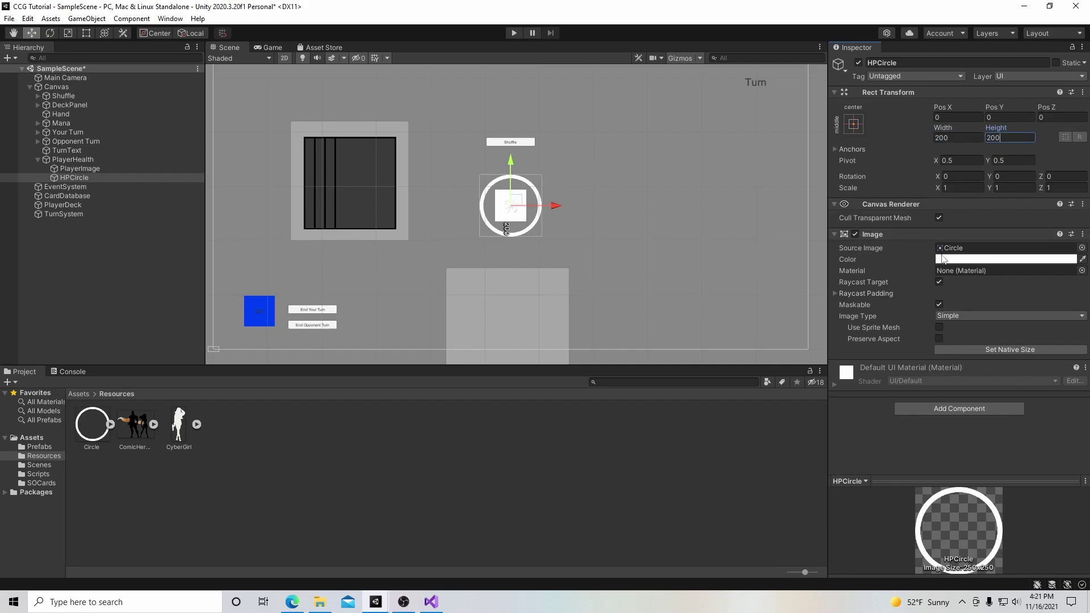
left_click(944, 259)
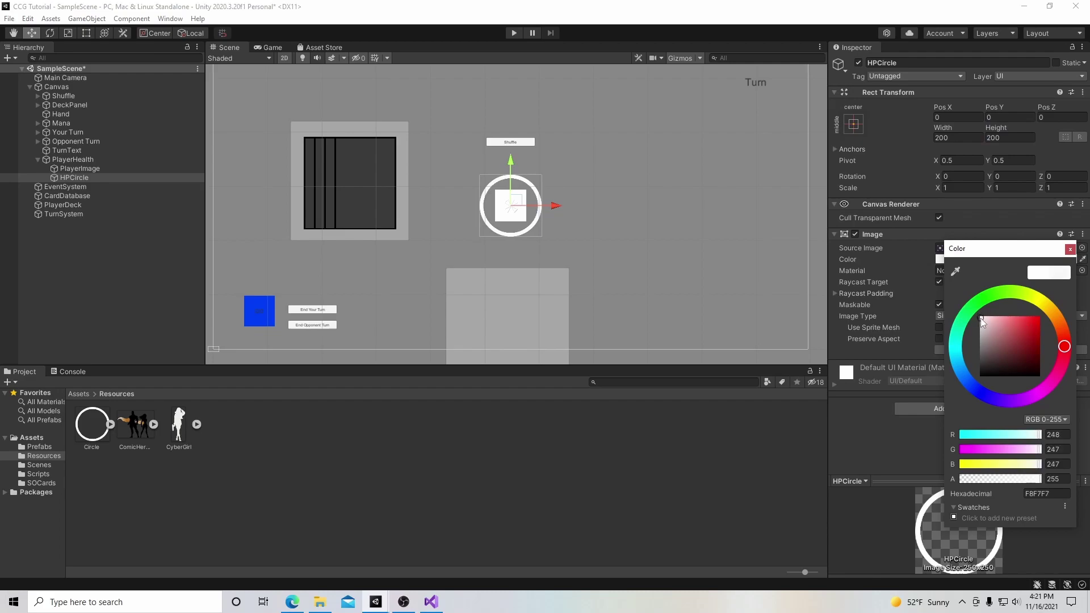
left_click_drag(980, 317, 1048, 315)
left_click(1068, 251)
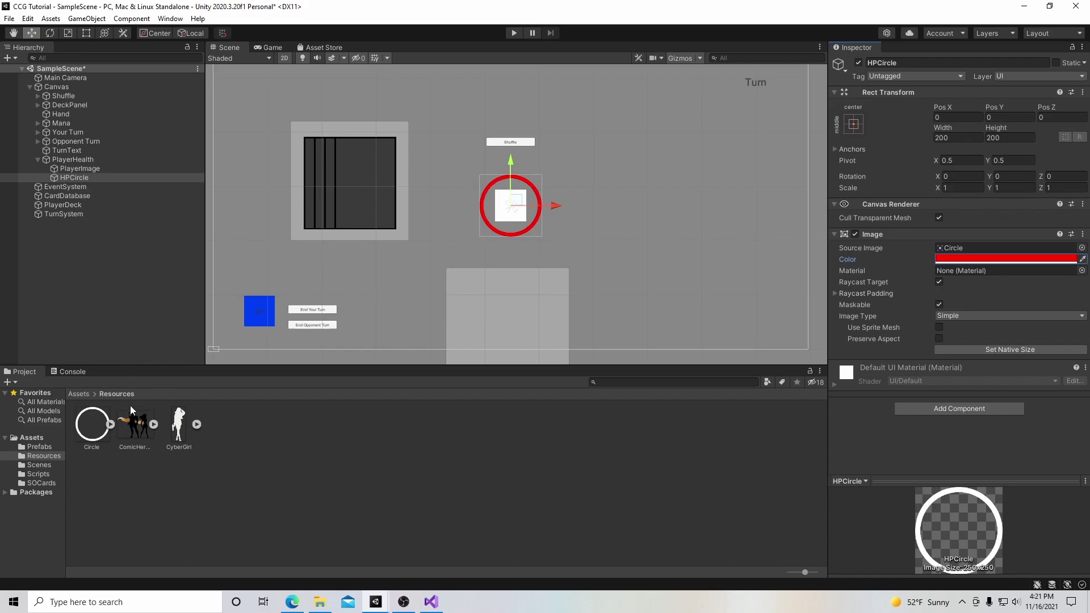
left_click(76, 178)
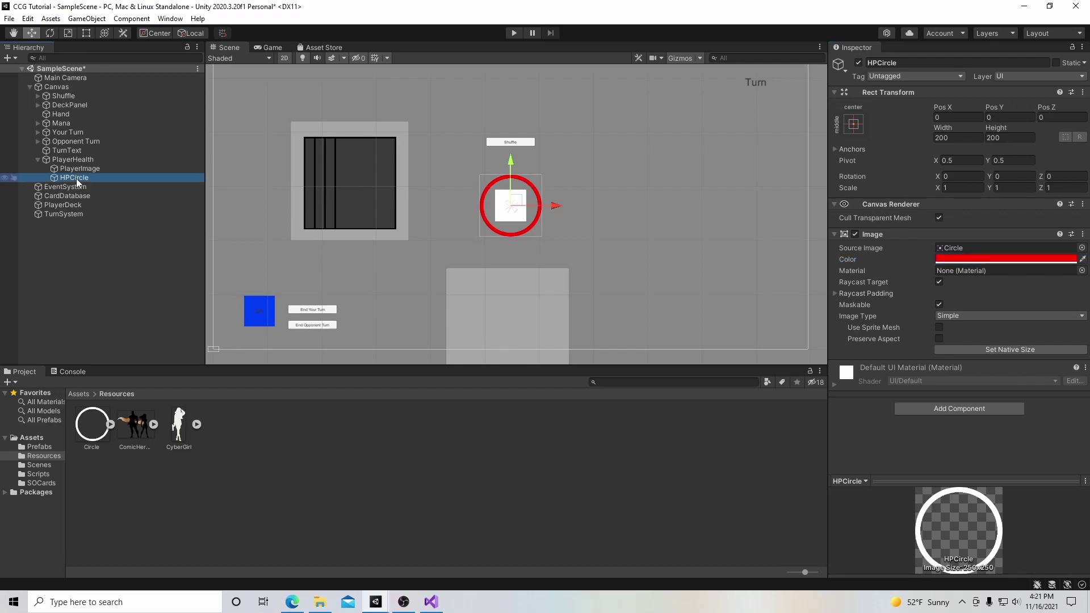
key("ctrl+d")
Rename the duplicate HPCircle (1) to Circle.
right_click(80, 185)
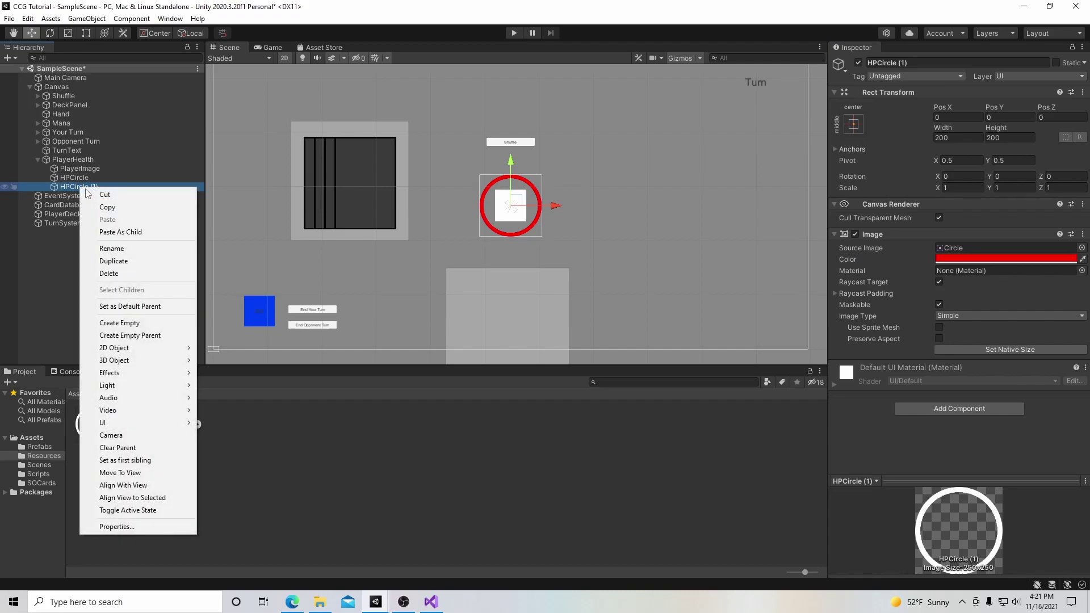
left_click(111, 252)
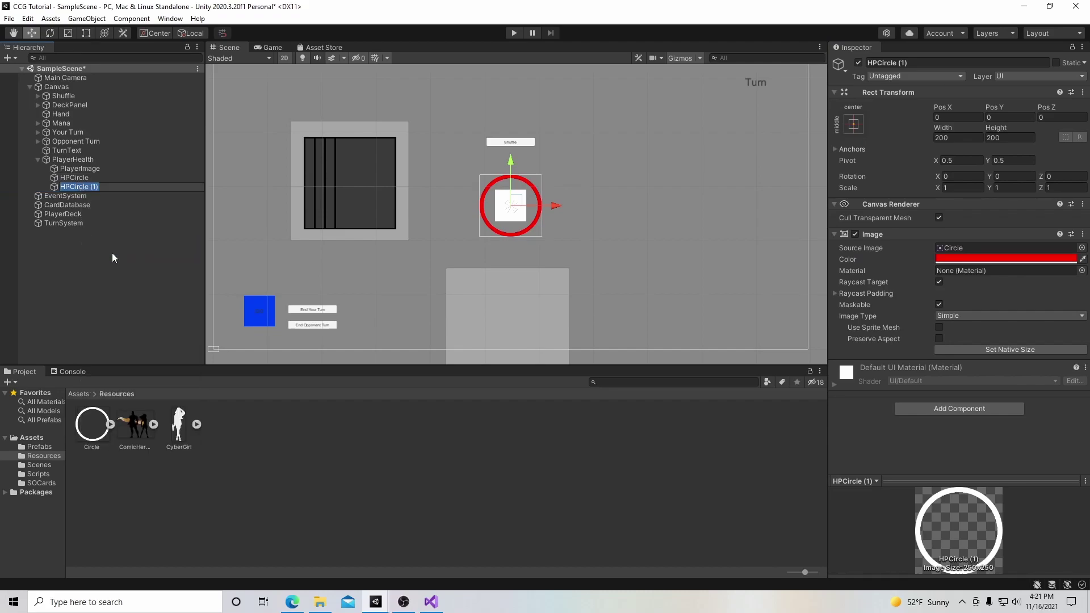
type("Circle")
key("Return")
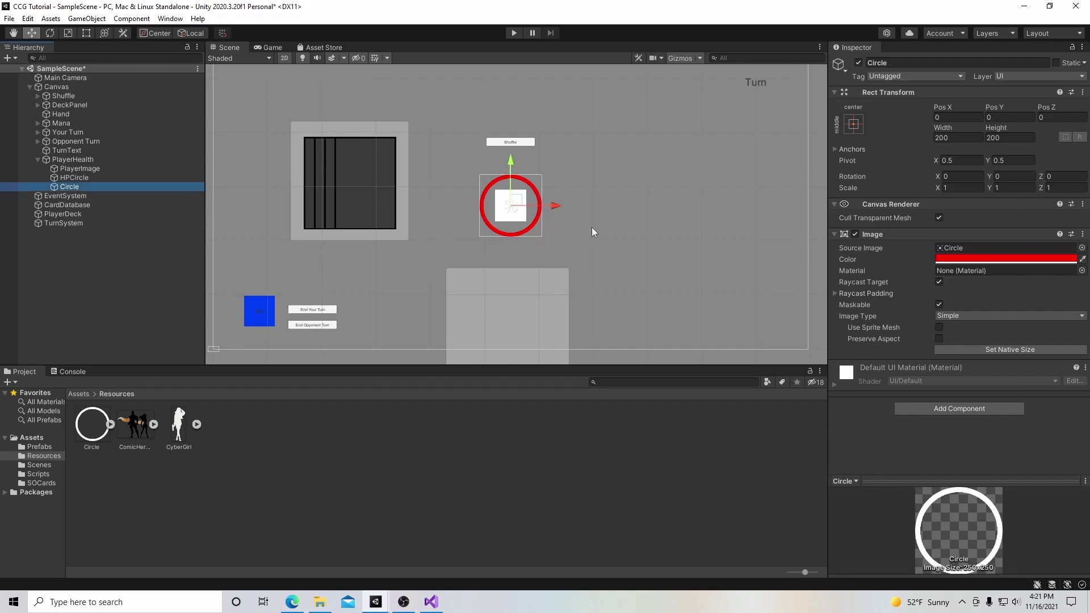
Resize the Circle image to 180×180 and colour it black.
left_click(936, 138)
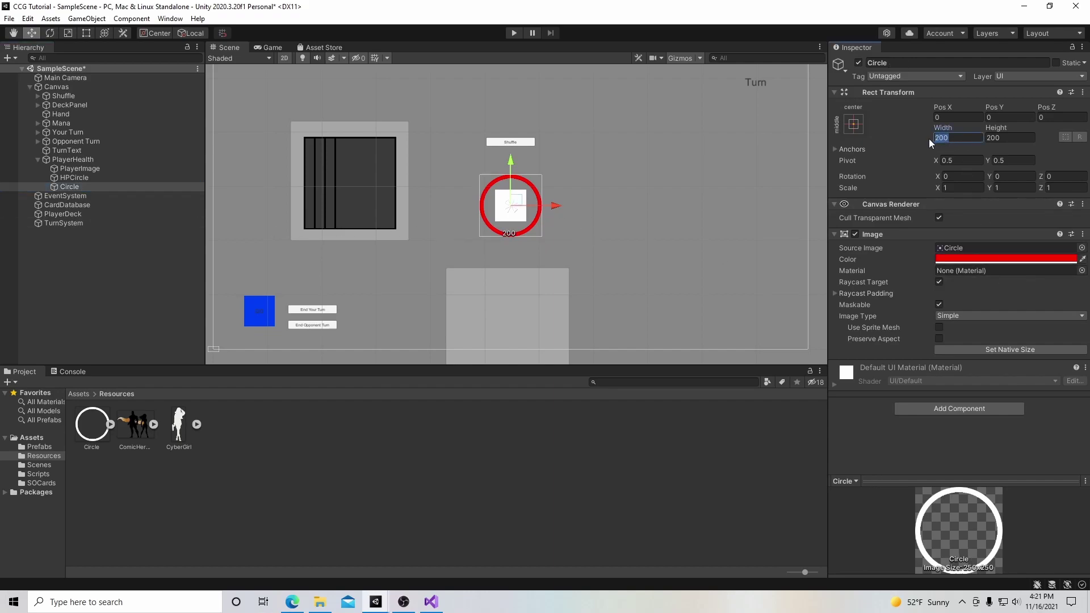
type("180")
key("Tab")
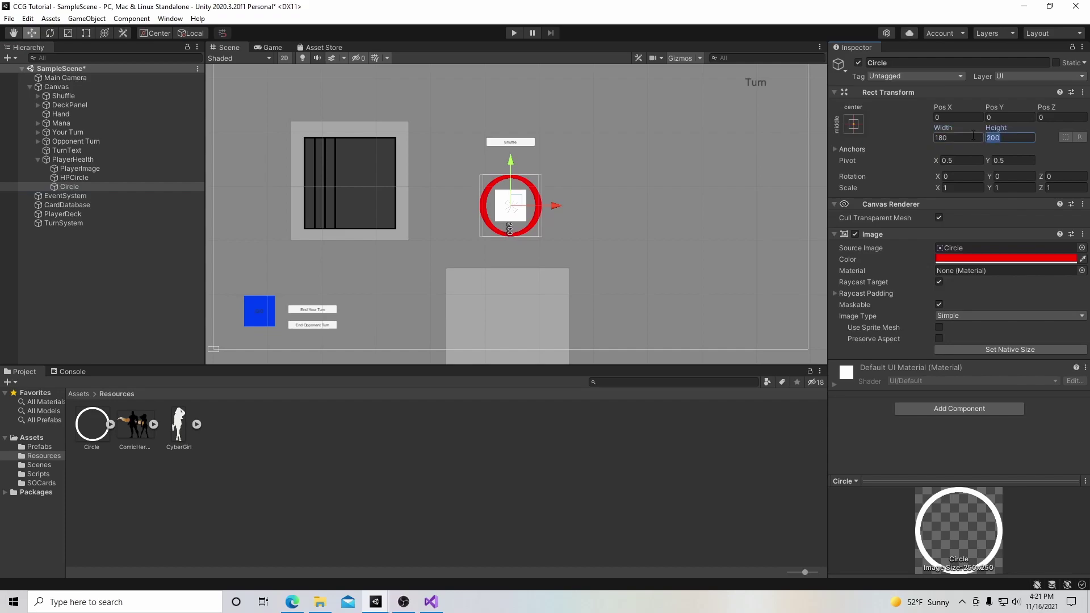
type("180")
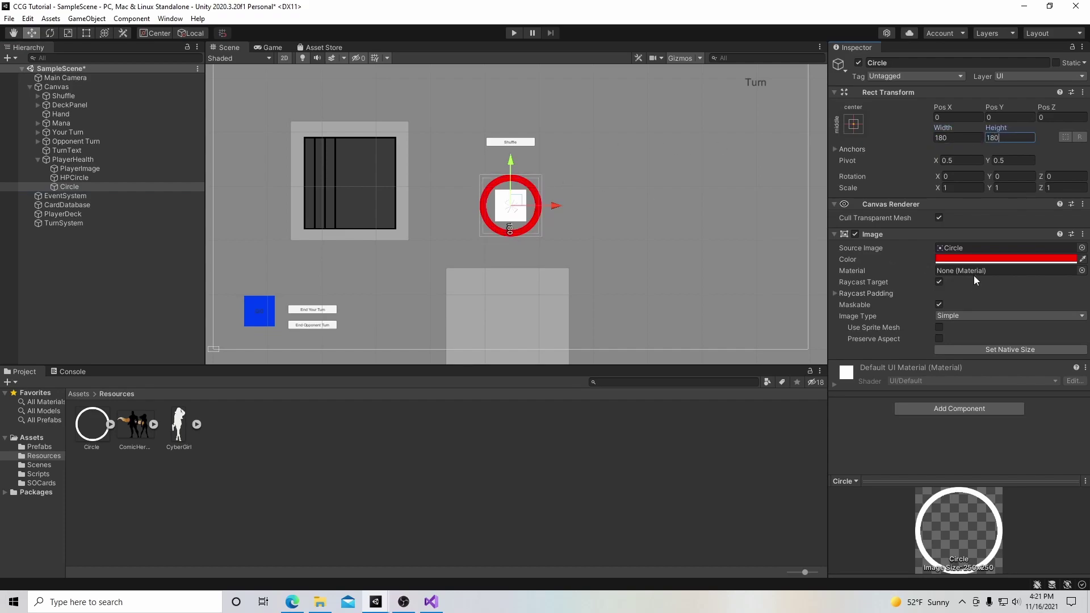
left_click(981, 260)
left_click_drag(1049, 322, 987, 389)
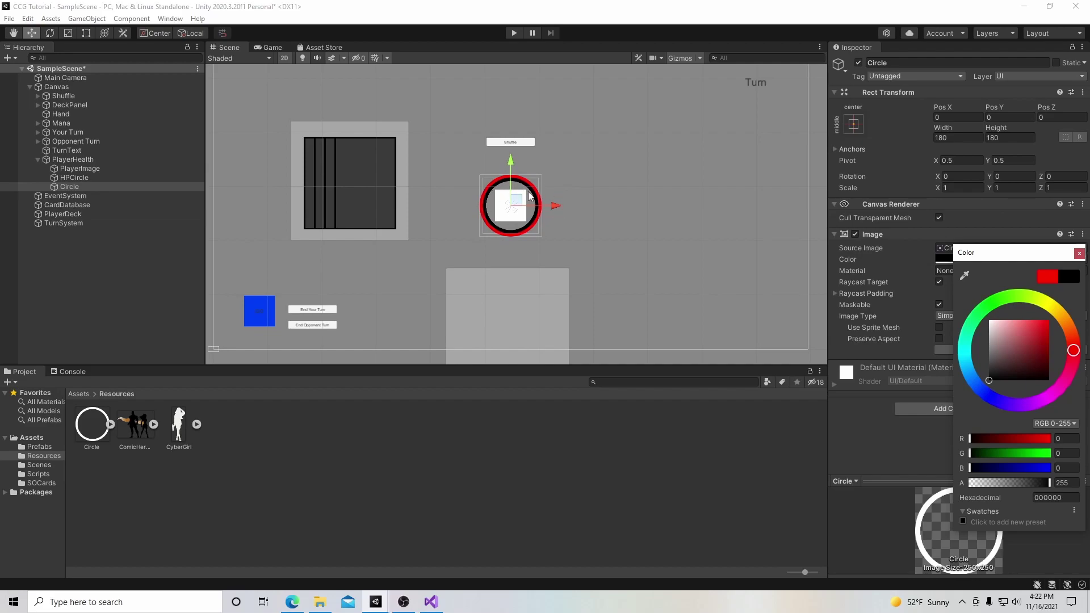
left_click(1079, 254)
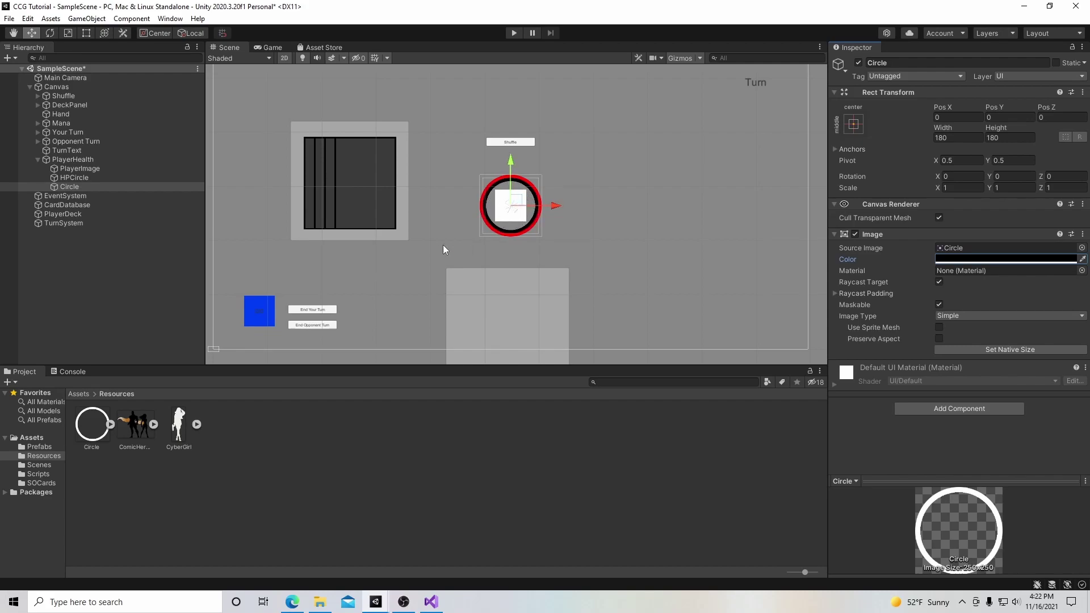
left_click(114, 169)
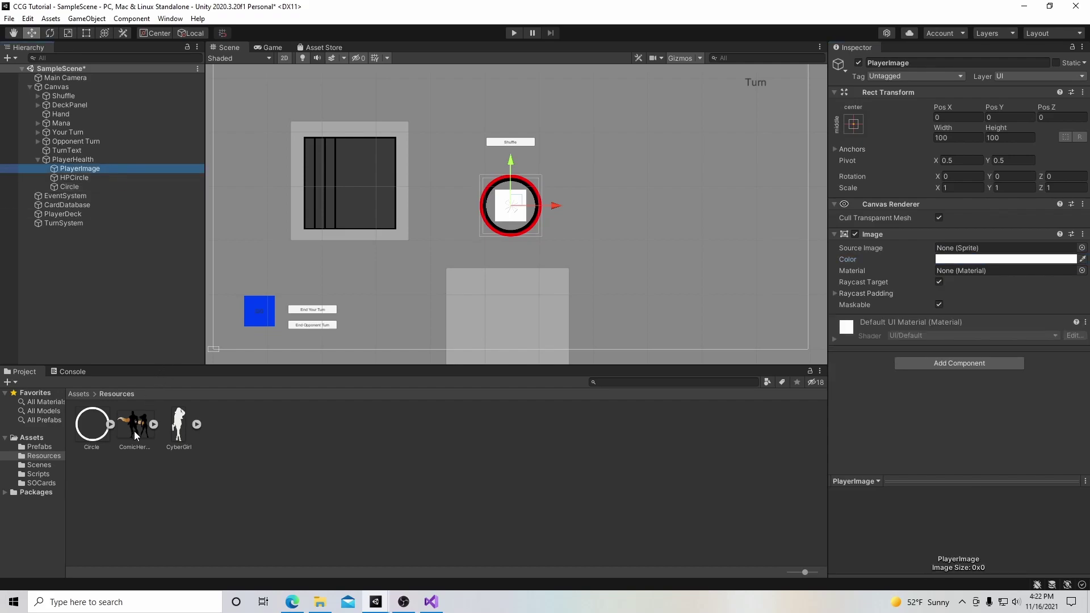